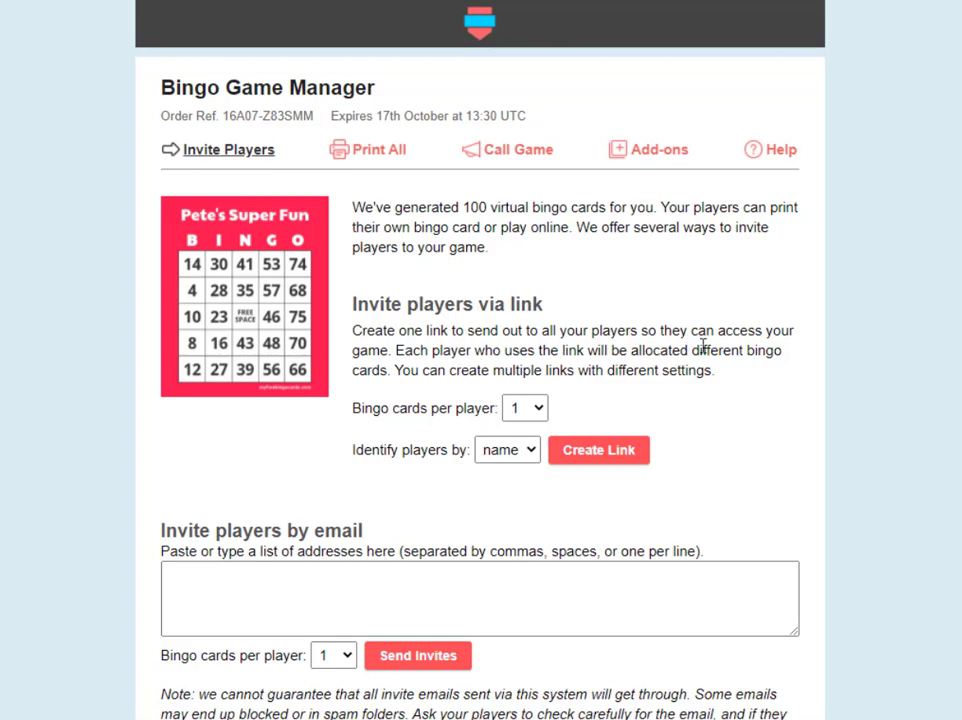
Create a game link giving each player 2 bingo cards, with players identified by name.
scroll(702, 344, down, 3)
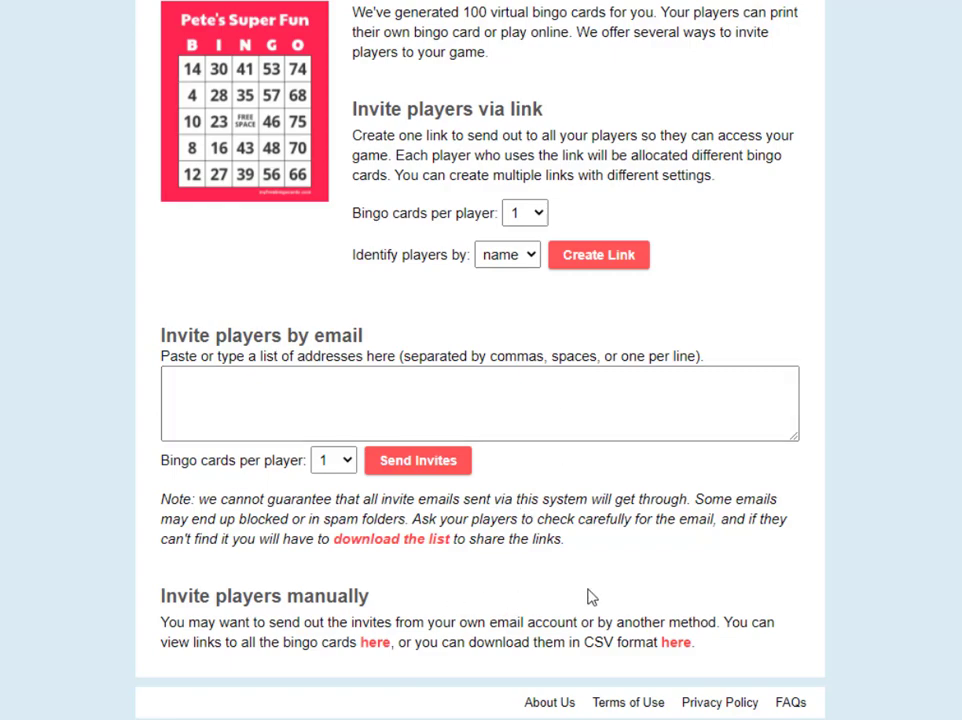
scroll(588, 597, up, 3)
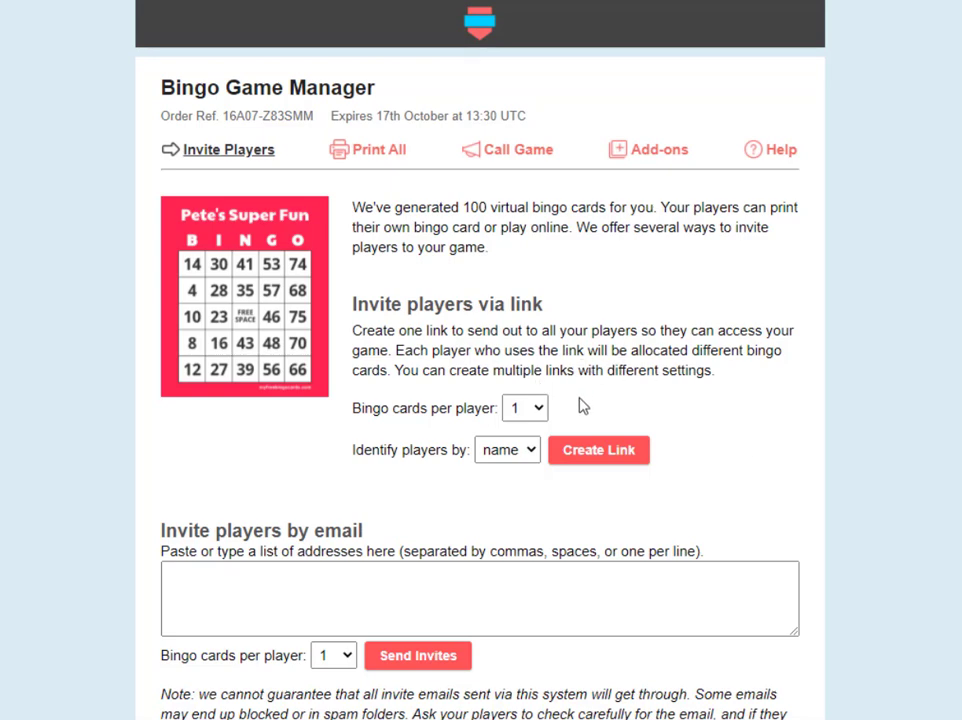
click(516, 409)
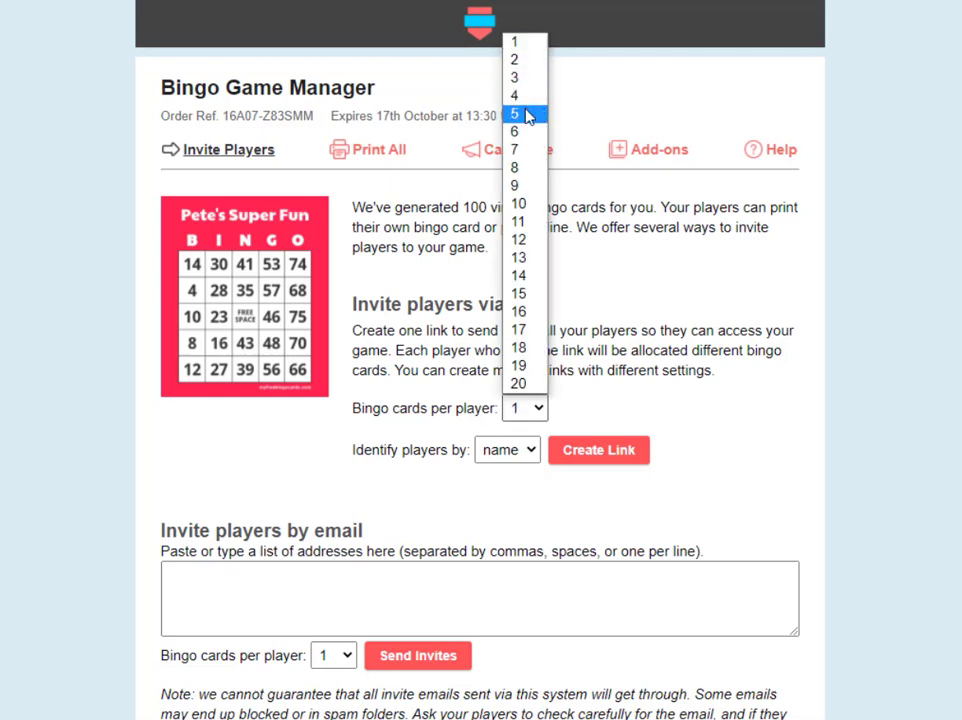
click(524, 66)
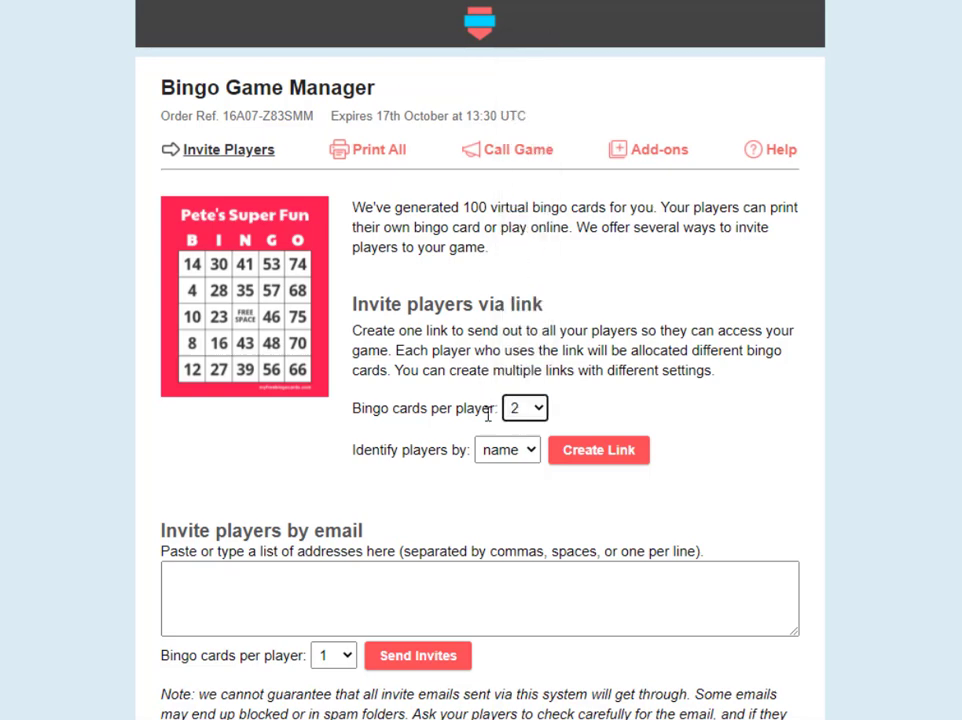
click(511, 457)
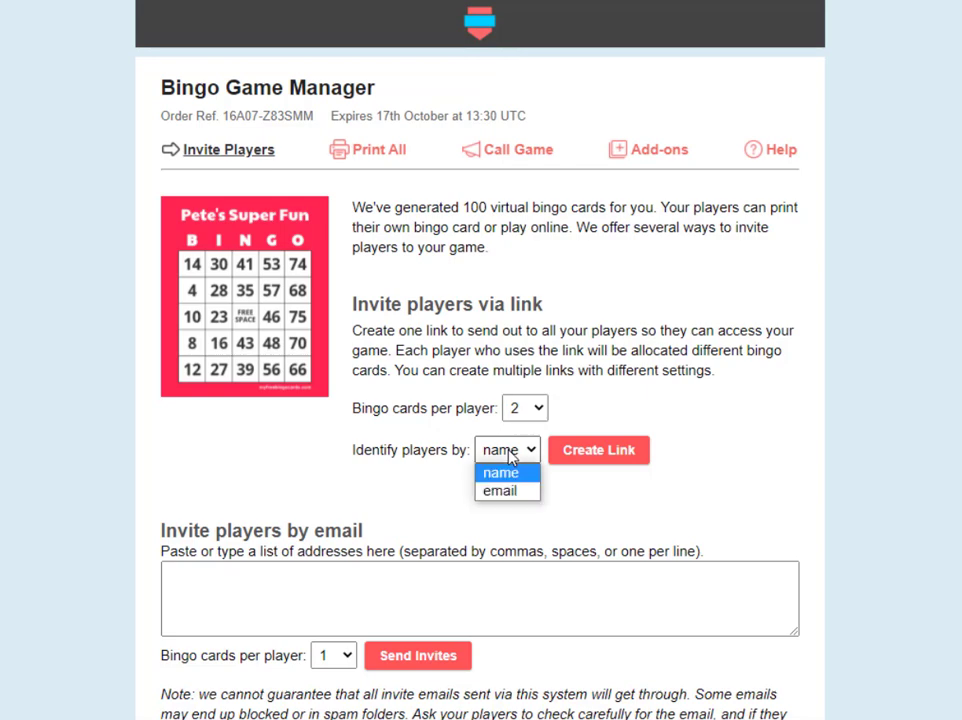
click(689, 432)
click(580, 455)
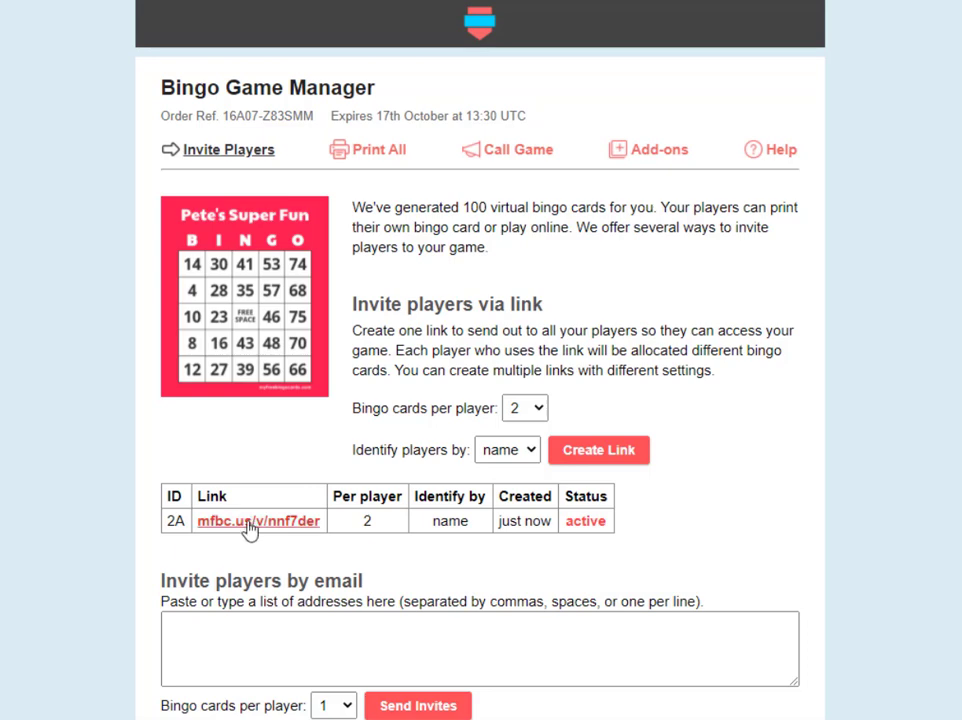
Join via the new link under a player name and open bingo card 001.
click(250, 522)
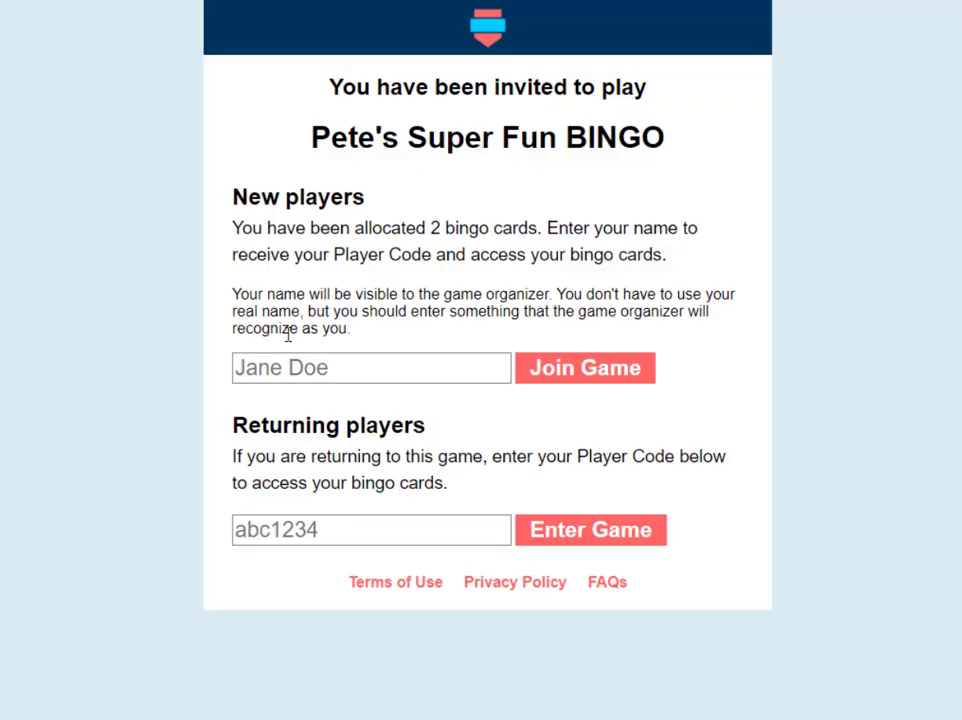
click(277, 366)
text(Pee)
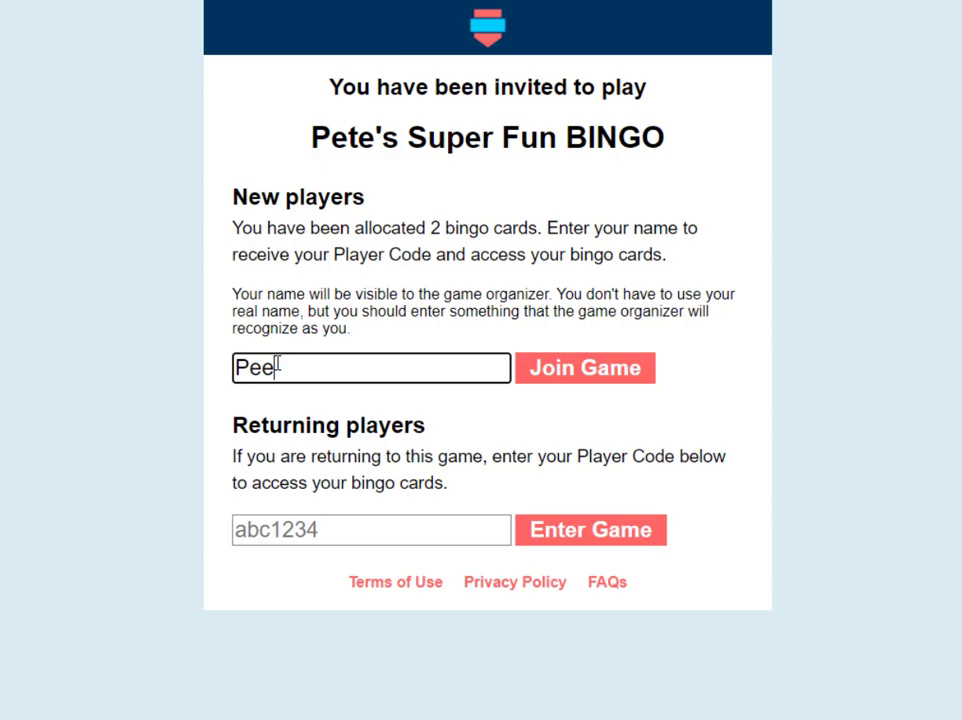
key(BackSpace)
text(te)
click(616, 372)
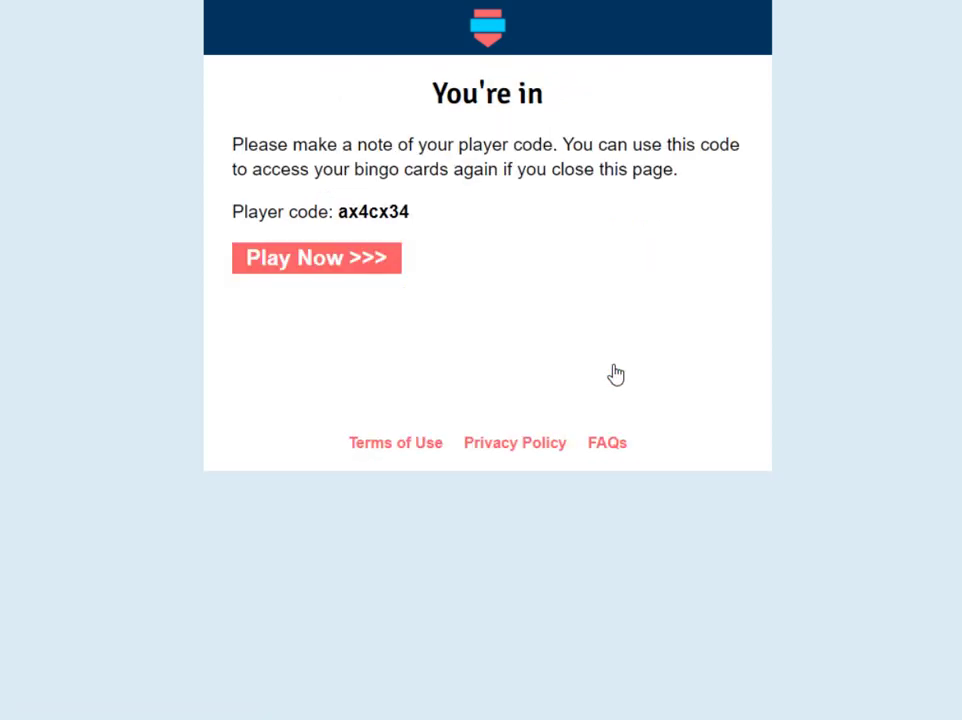
click(331, 265)
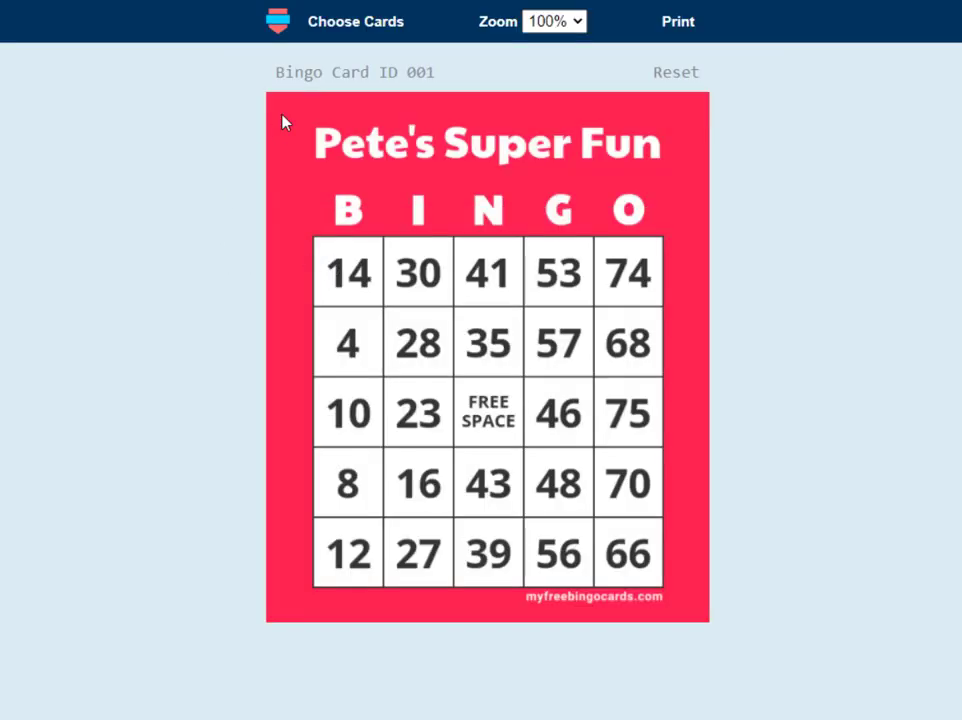
Select cards ID 001 and ID 002 to play.
click(365, 23)
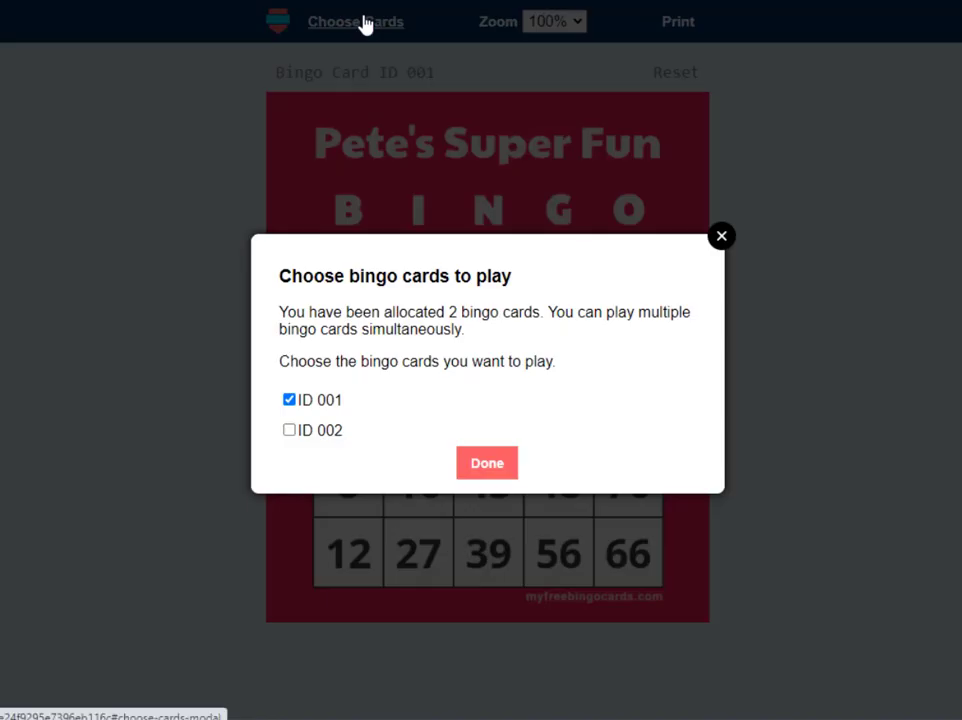
click(314, 438)
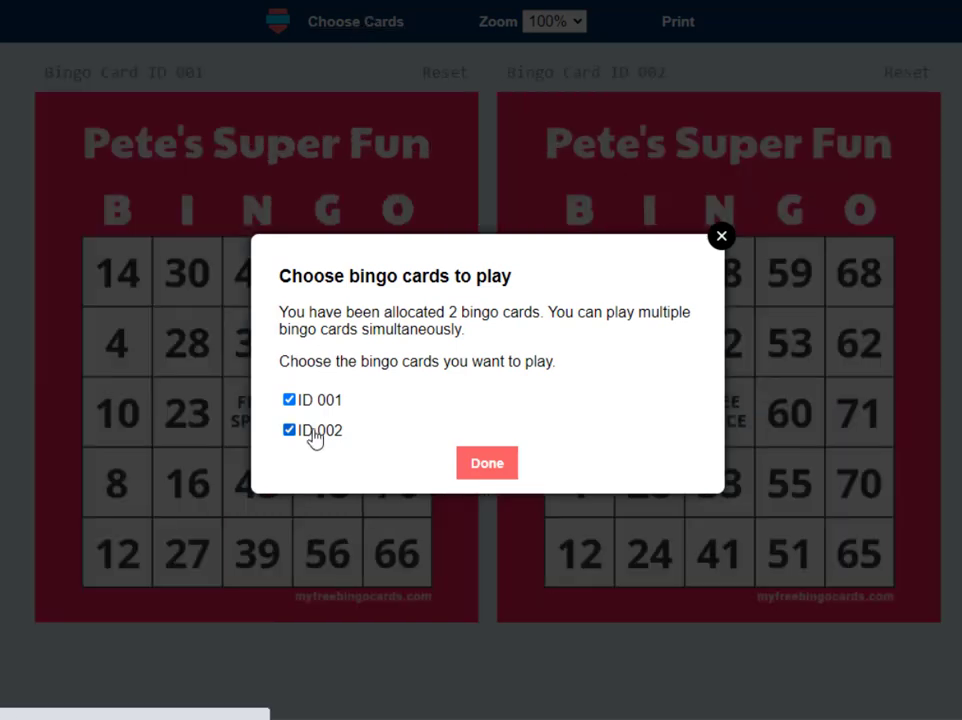
click(330, 402)
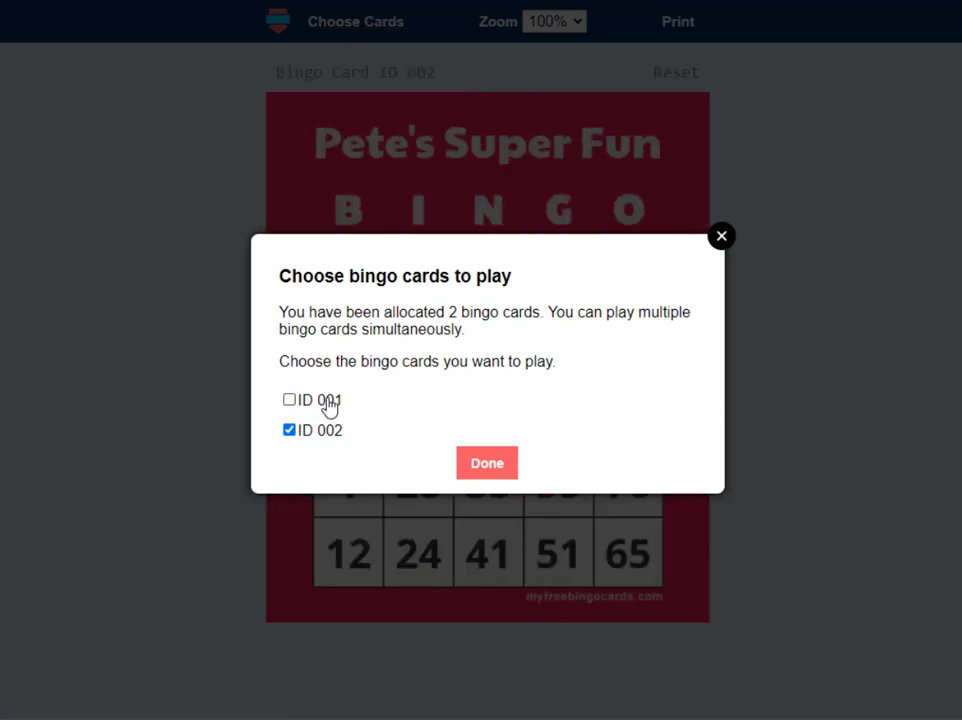
click(330, 402)
click(494, 470)
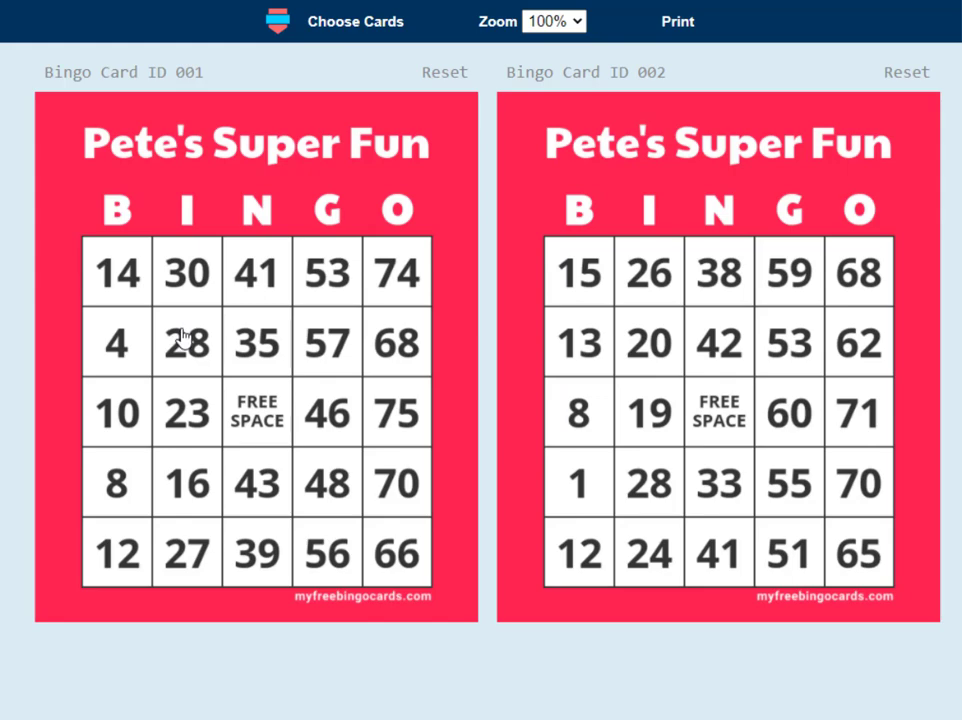
Mark 14, 35, 28 and FREE SPACE on card 001, then FREE SPACE, 20 and 53 on card 002.
click(122, 290)
click(251, 344)
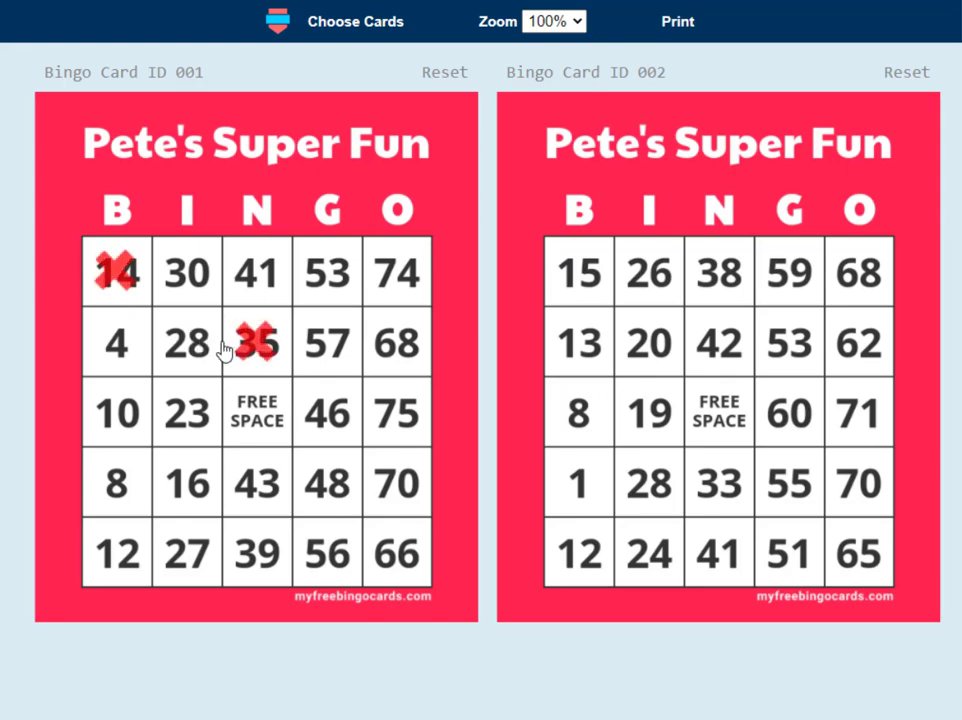
click(192, 360)
click(268, 440)
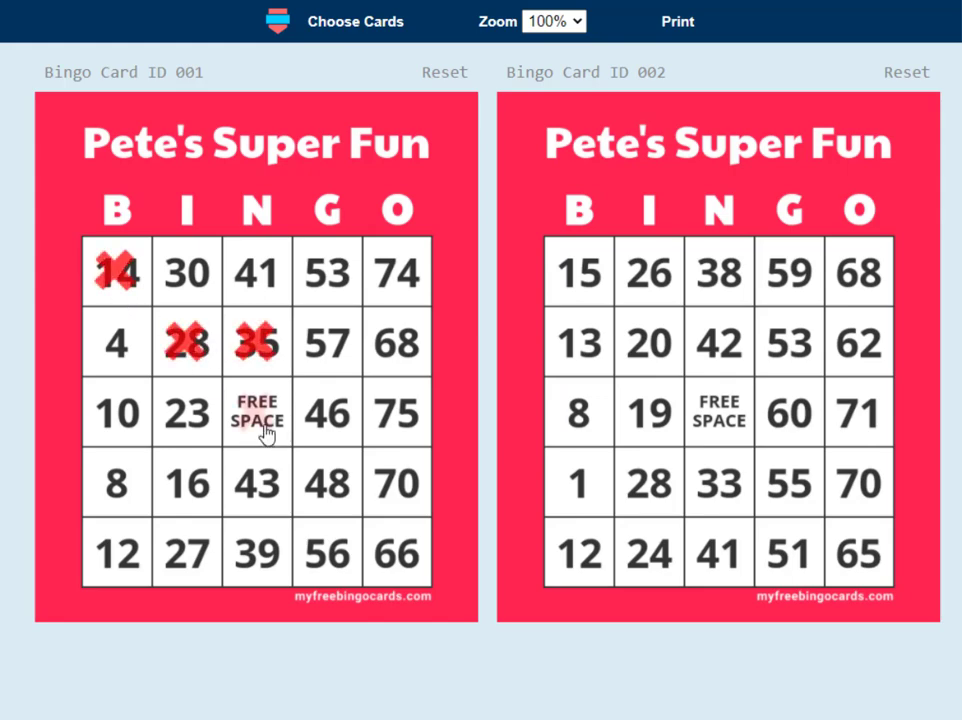
click(693, 440)
click(665, 371)
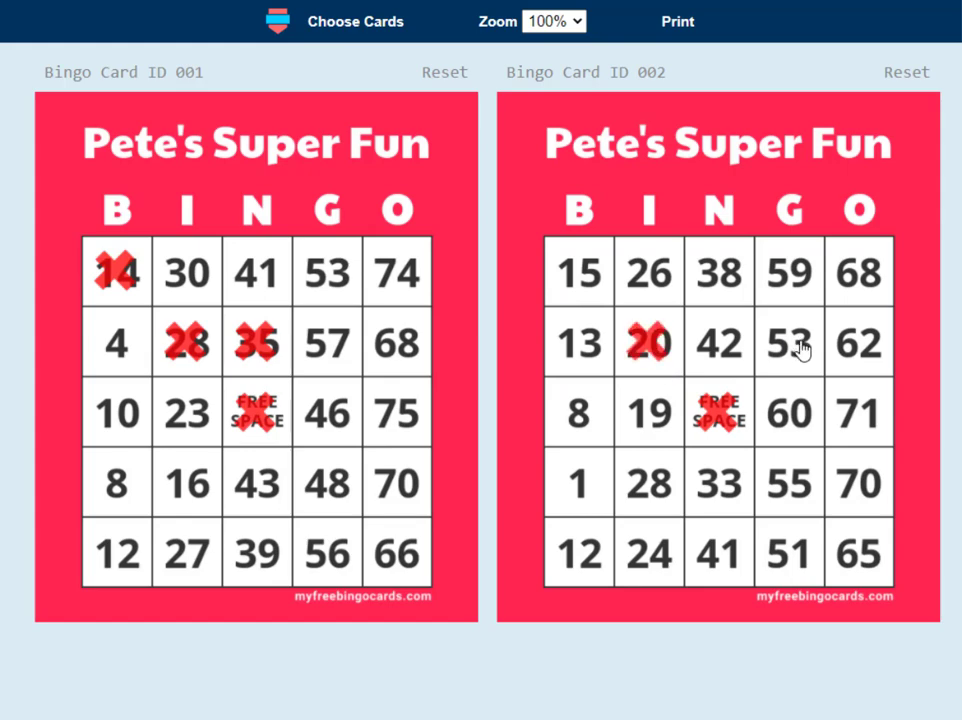
click(802, 349)
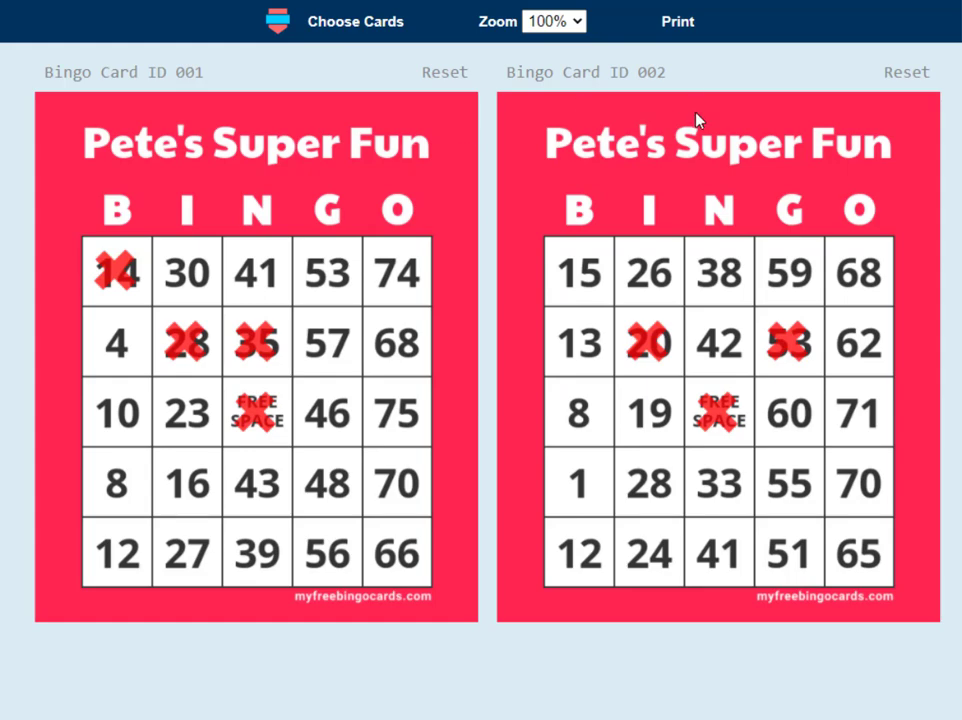
click(677, 33)
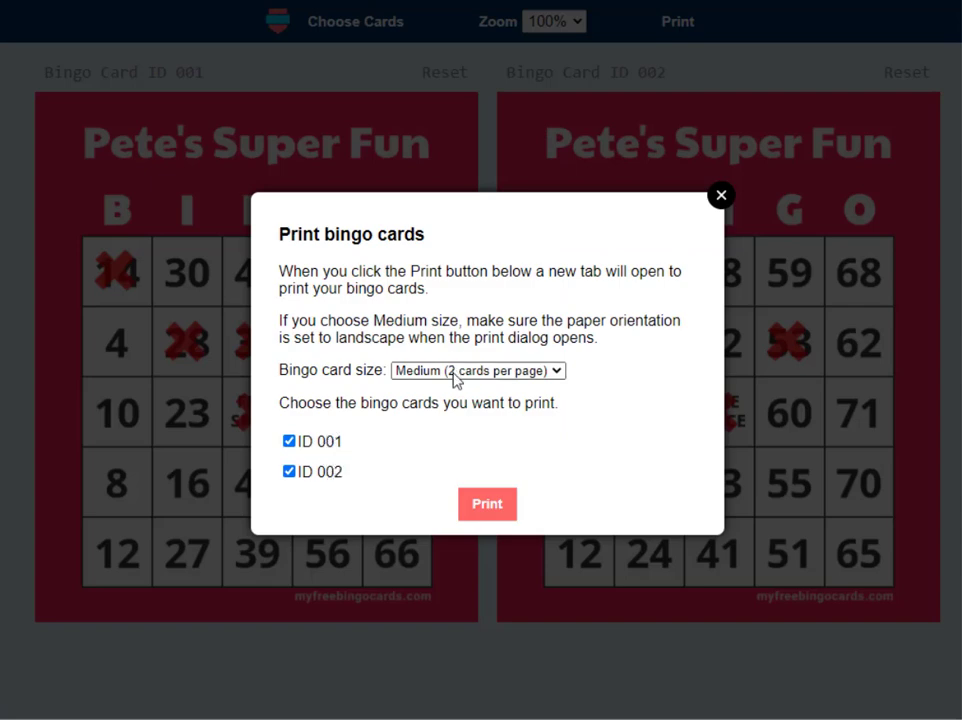
click(486, 505)
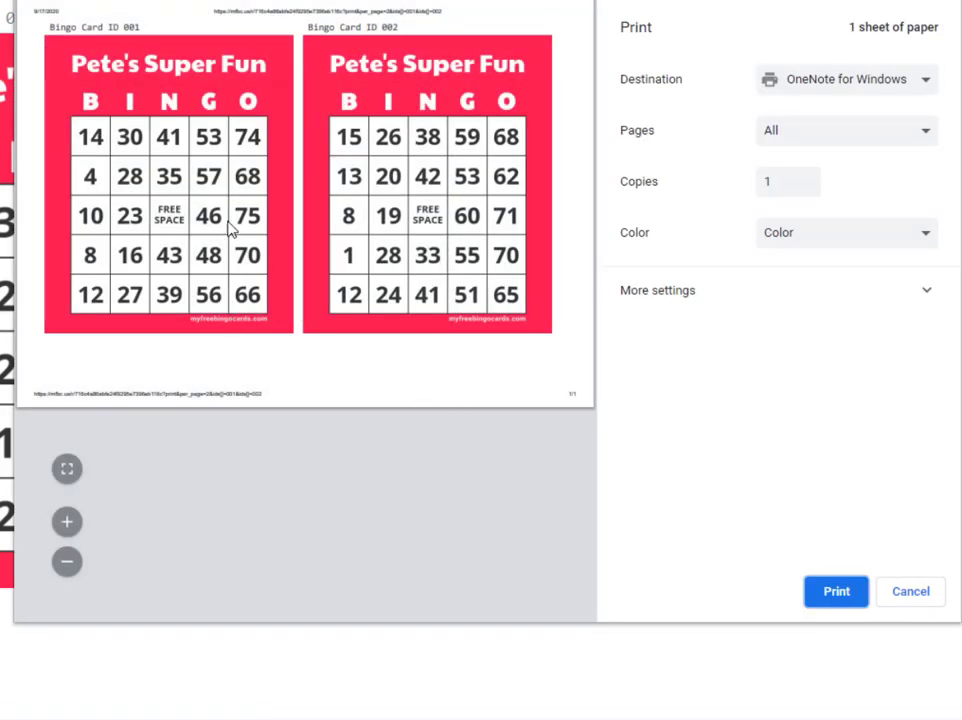
click(910, 596)
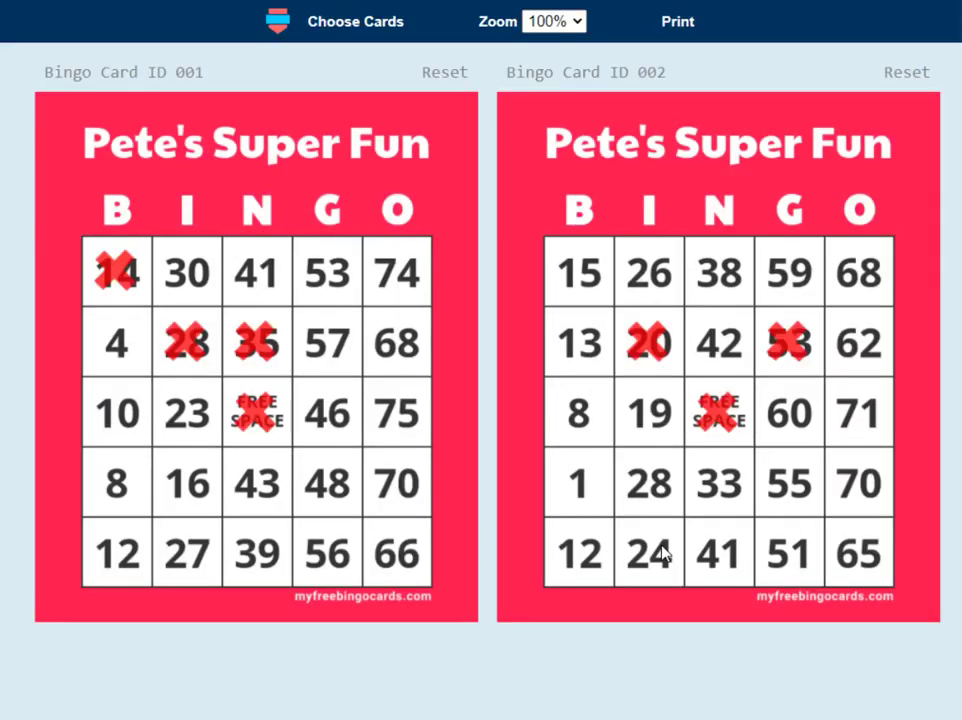
Reset the marks on cards 002 and 001, then close the card page.
click(905, 74)
click(580, 88)
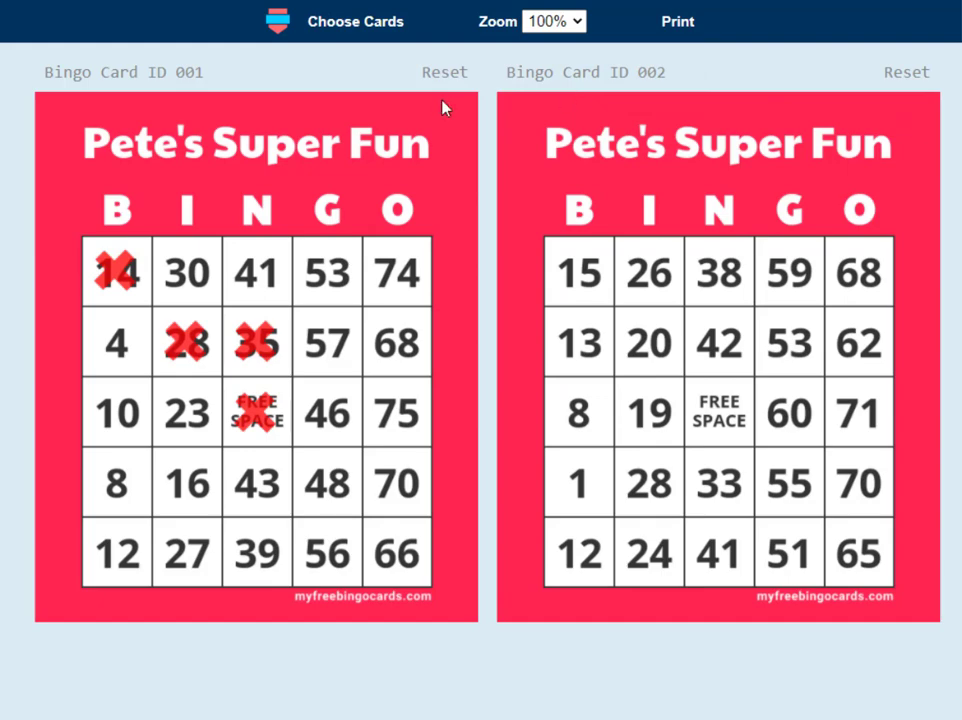
click(446, 78)
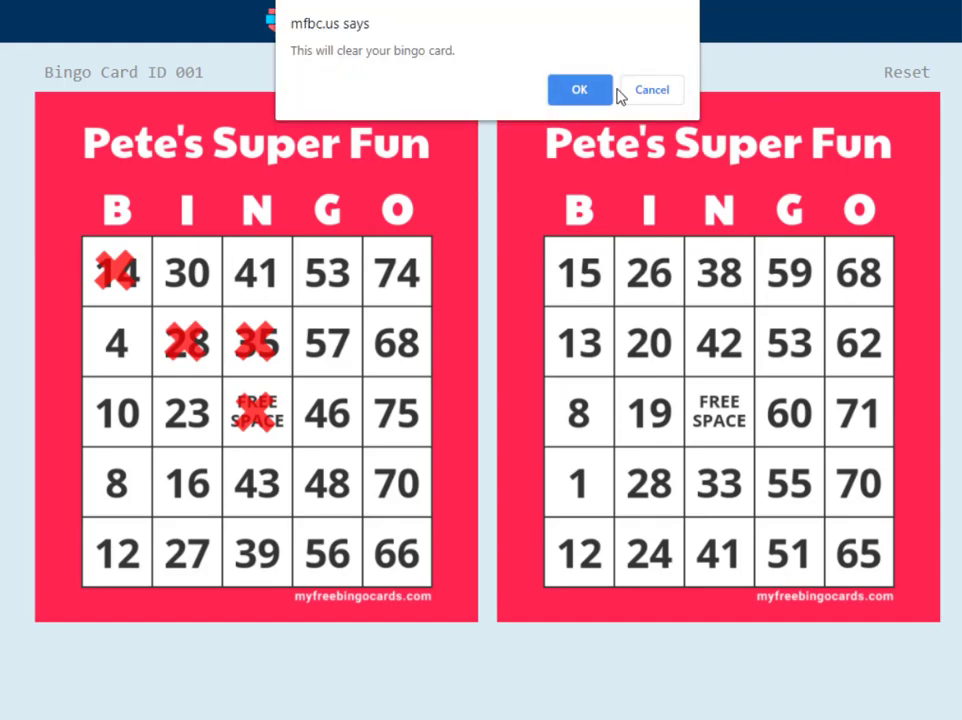
click(582, 91)
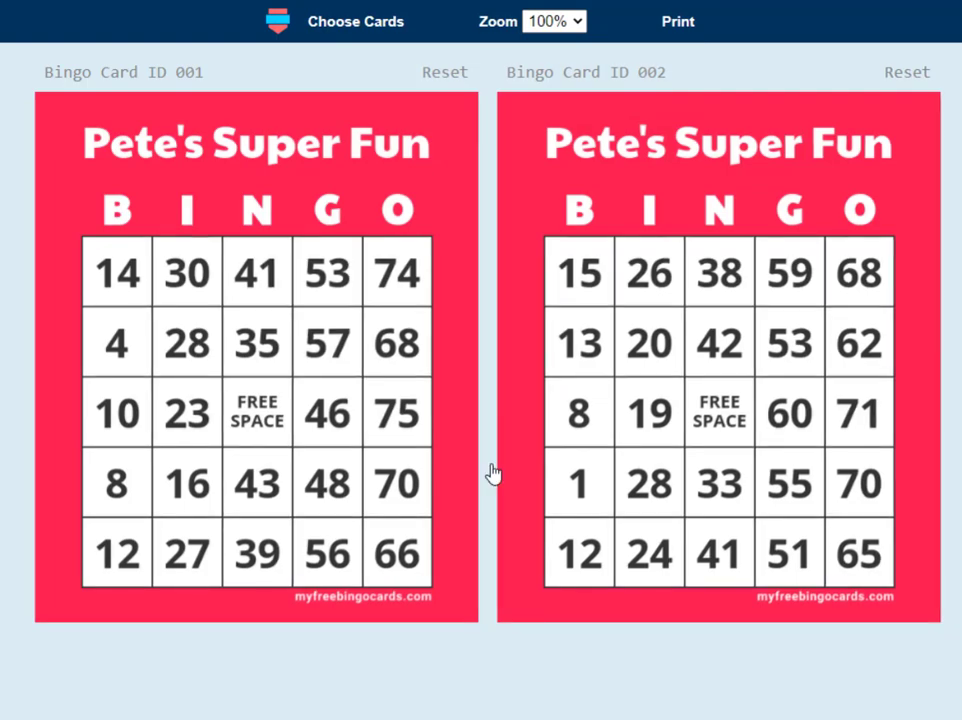
key(ctrl+w)
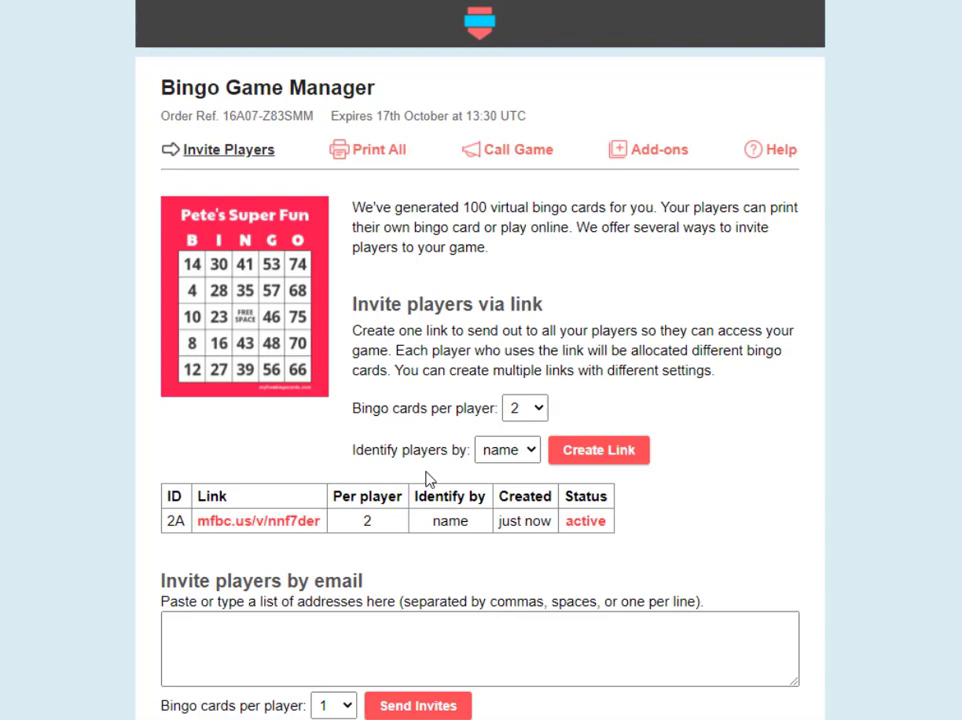
Reload the manager and create link 1A with one card per player, identified by email.
key(F5)
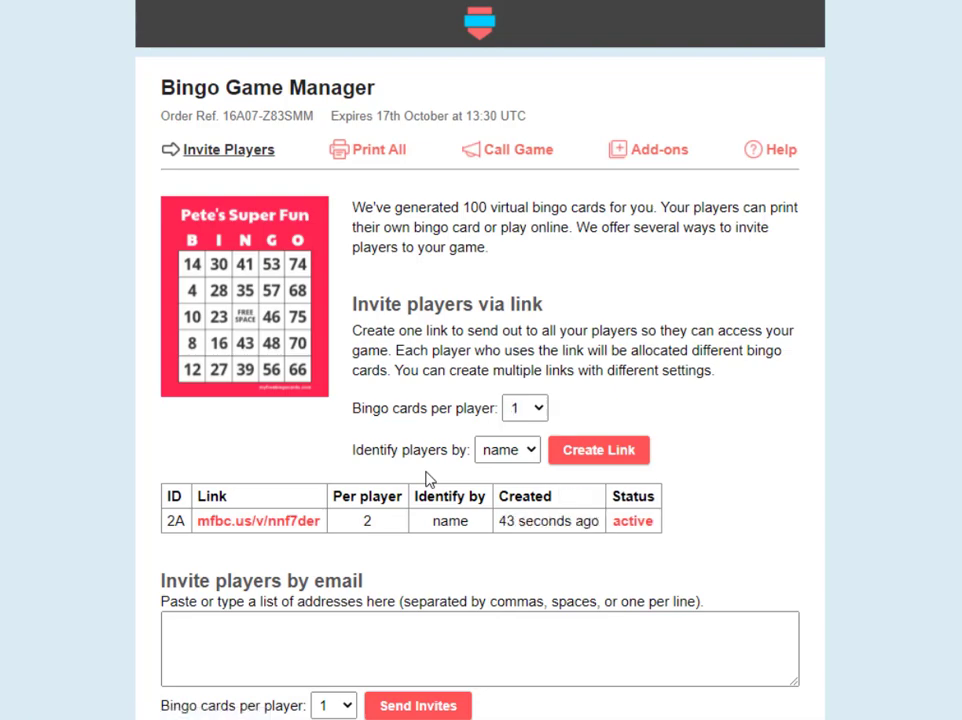
scroll(426, 479, down, 4)
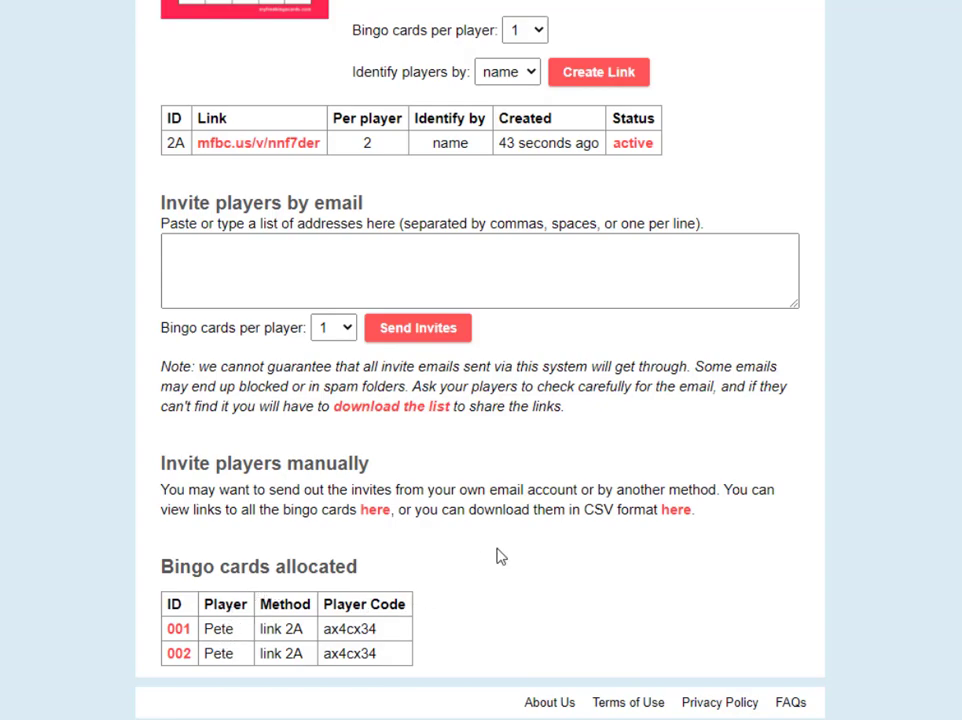
scroll(457, 509, up, 4)
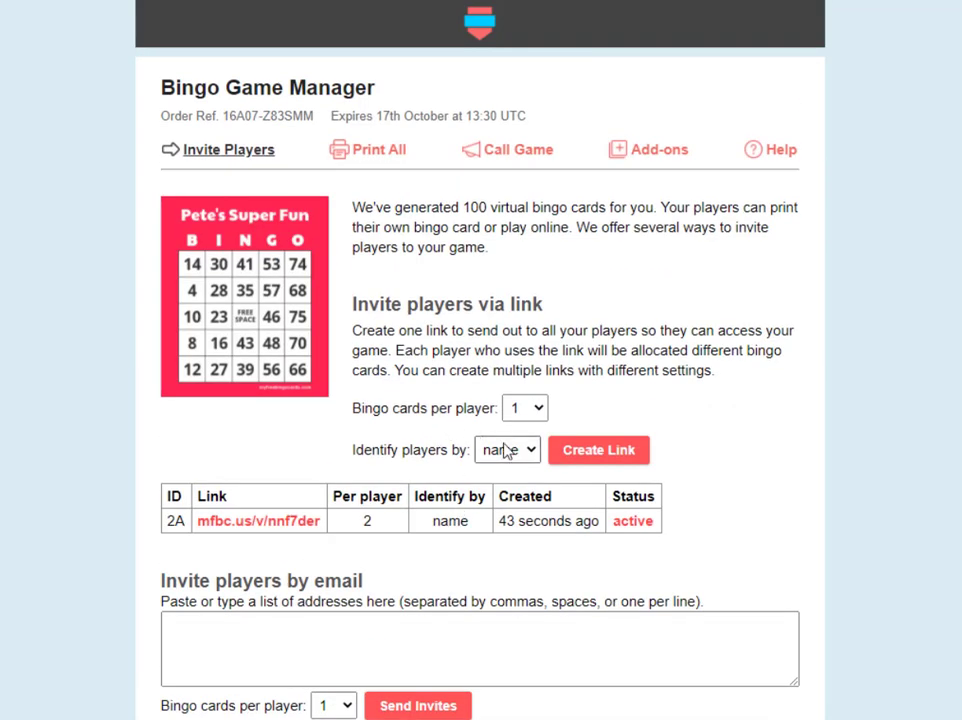
click(516, 457)
click(505, 492)
click(608, 456)
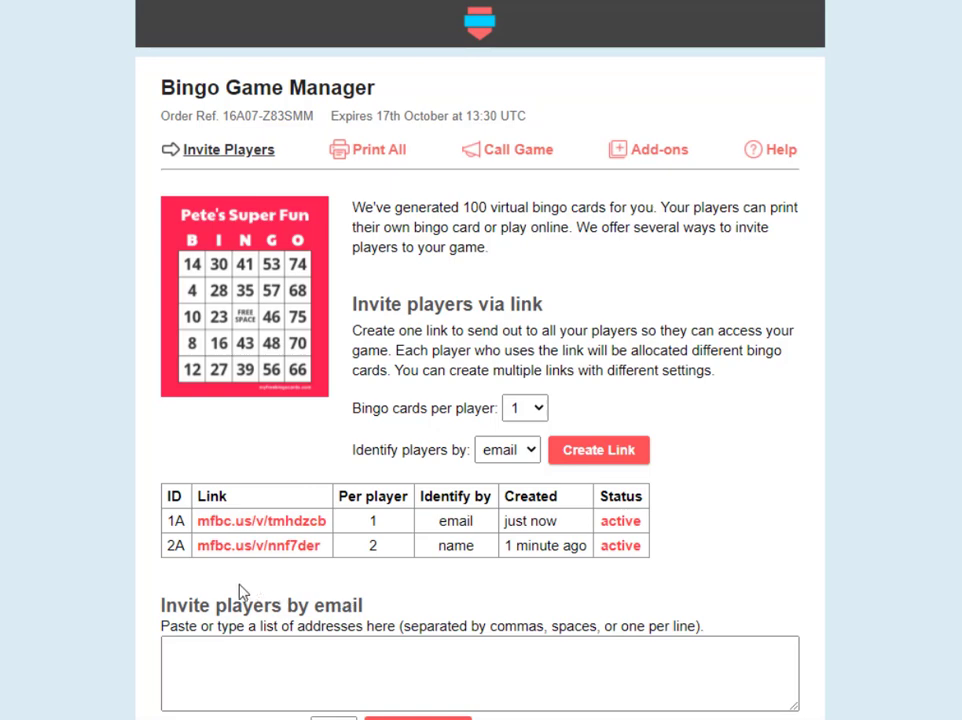
Open link 1A, enter a player's email, and open bingo card #001 from the invite email.
click(268, 518)
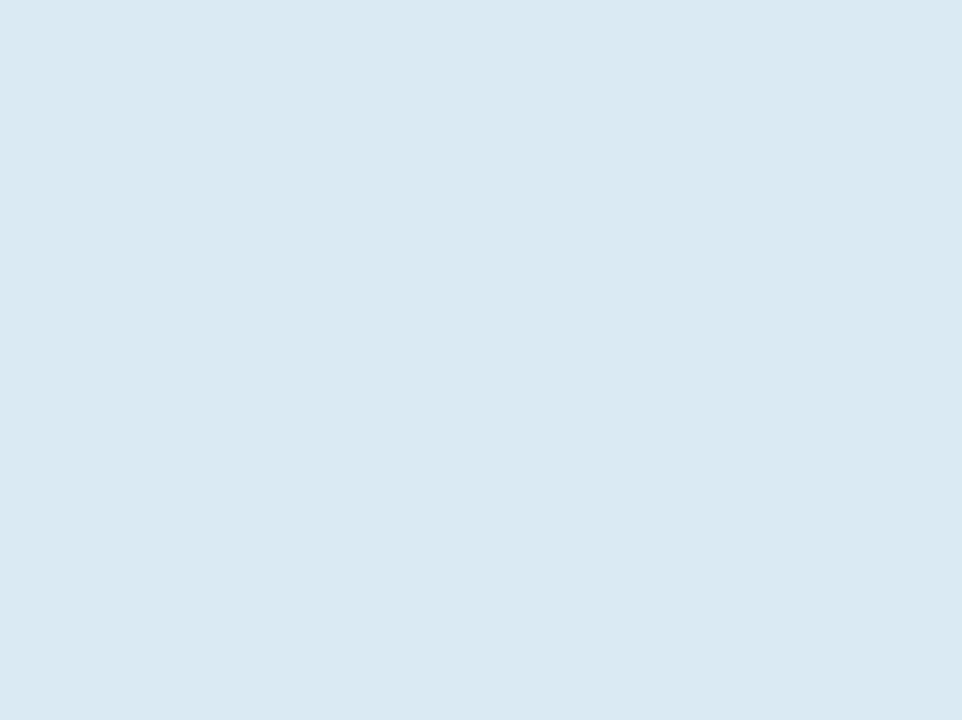
click(323, 261)
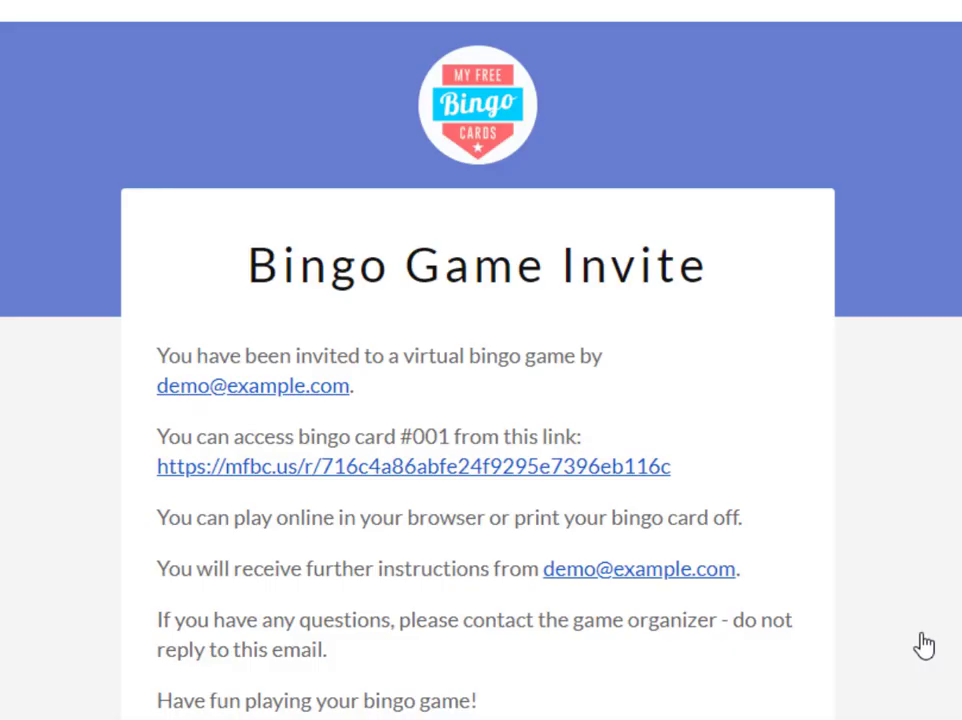
scroll(905, 548, down, 3)
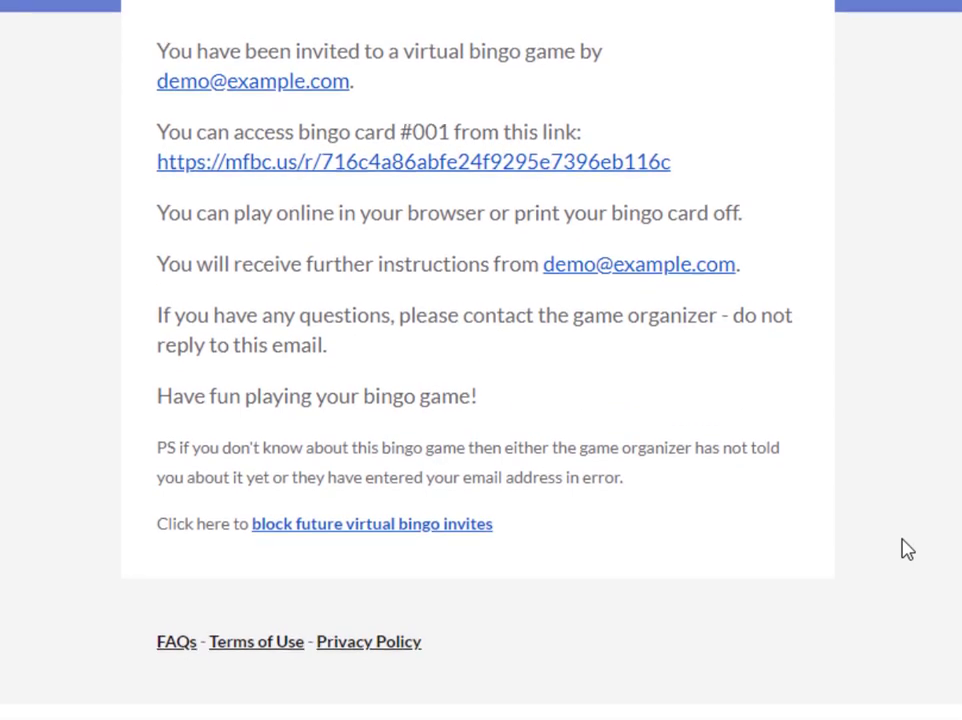
scroll(905, 548, up, 3)
click(223, 468)
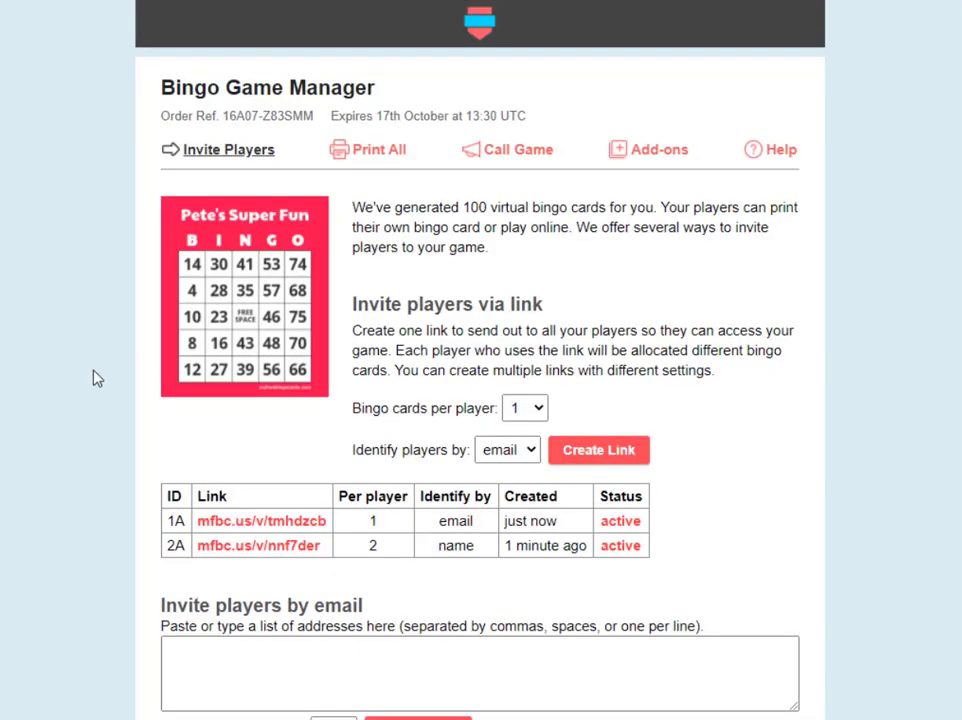
scroll(97, 378, down, 3)
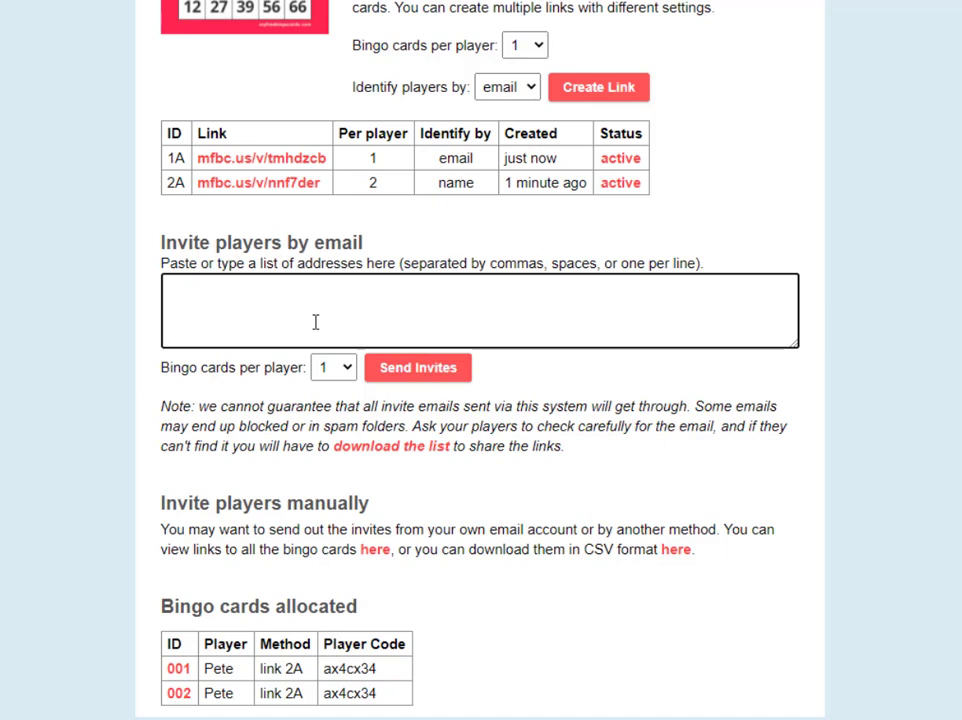
Enter two player email addresses in the invite box and give each invitee 4 cards.
text(a@b.com, b@c.com)
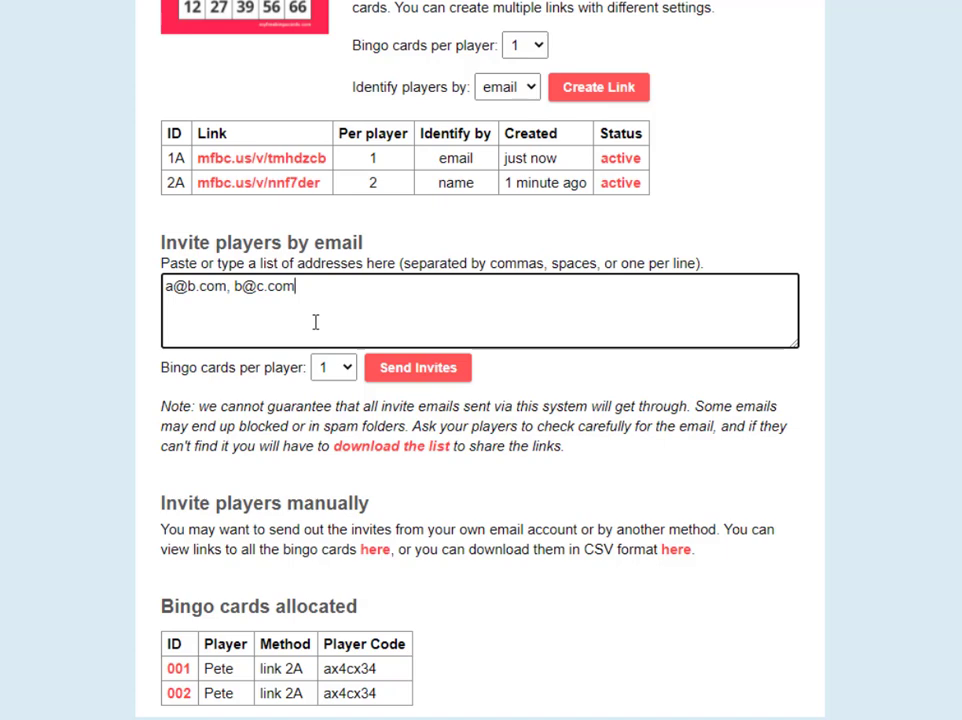
click(331, 370)
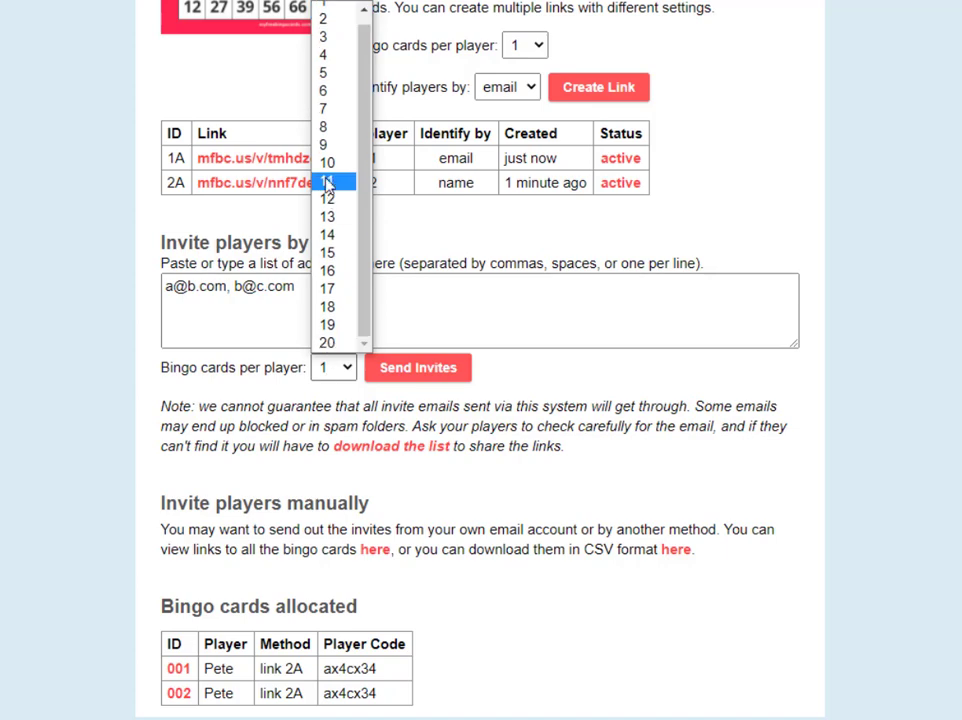
click(327, 55)
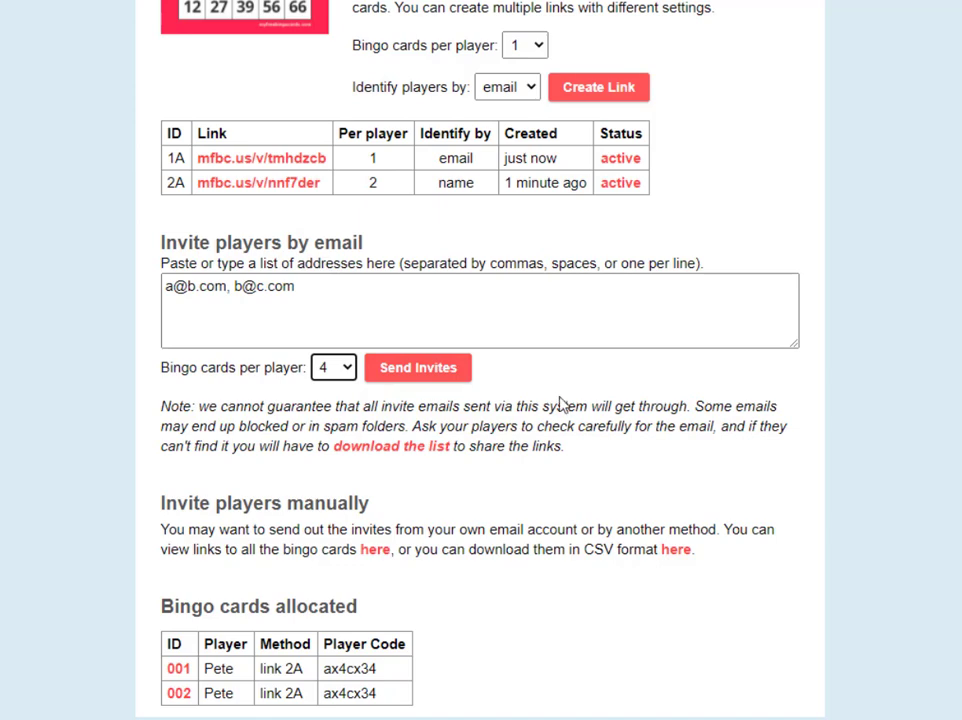
scroll(562, 405, down, 1)
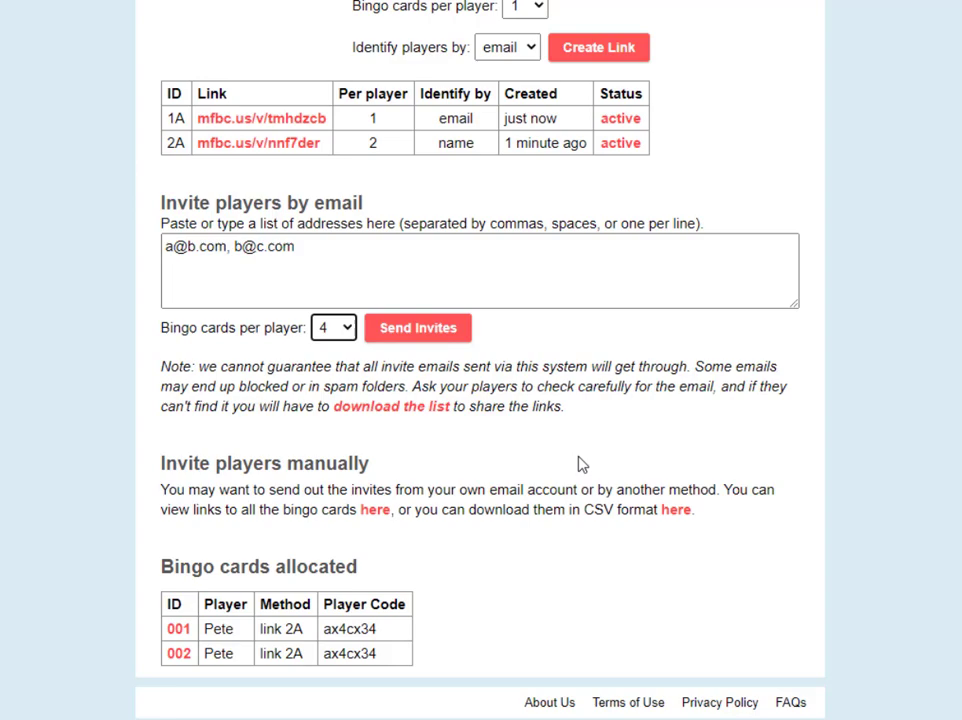
scroll(580, 464, up, 4)
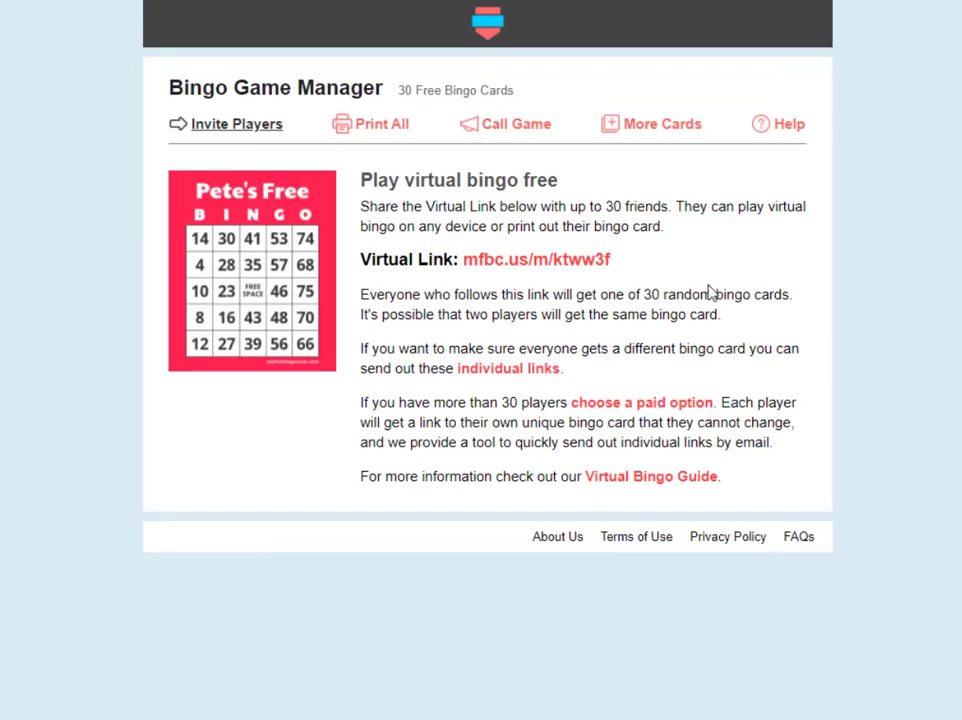
click(583, 262)
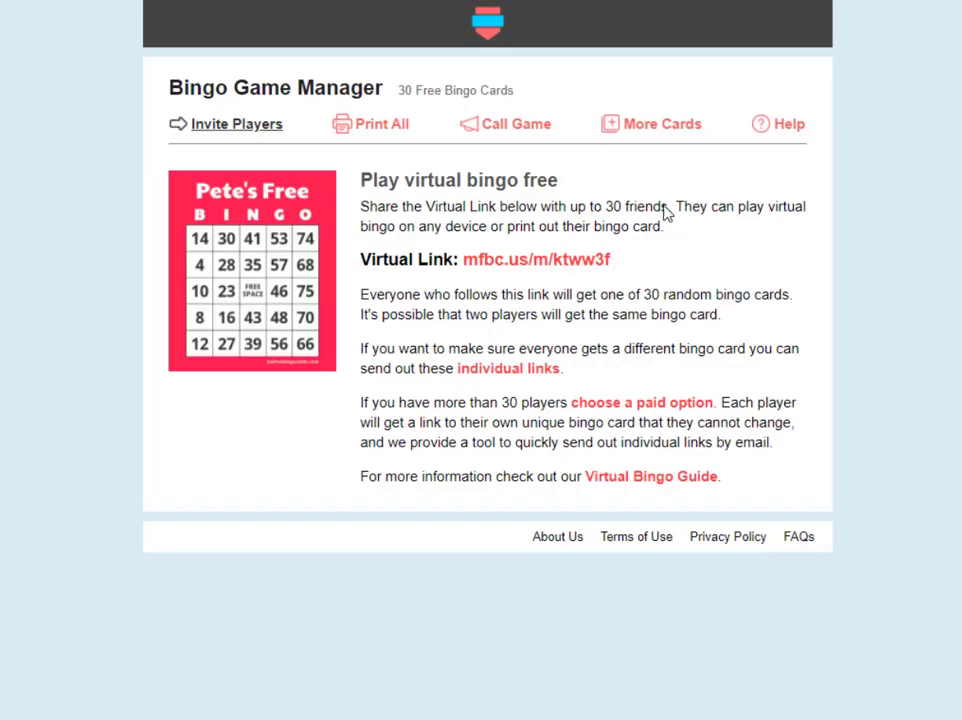
click(498, 369)
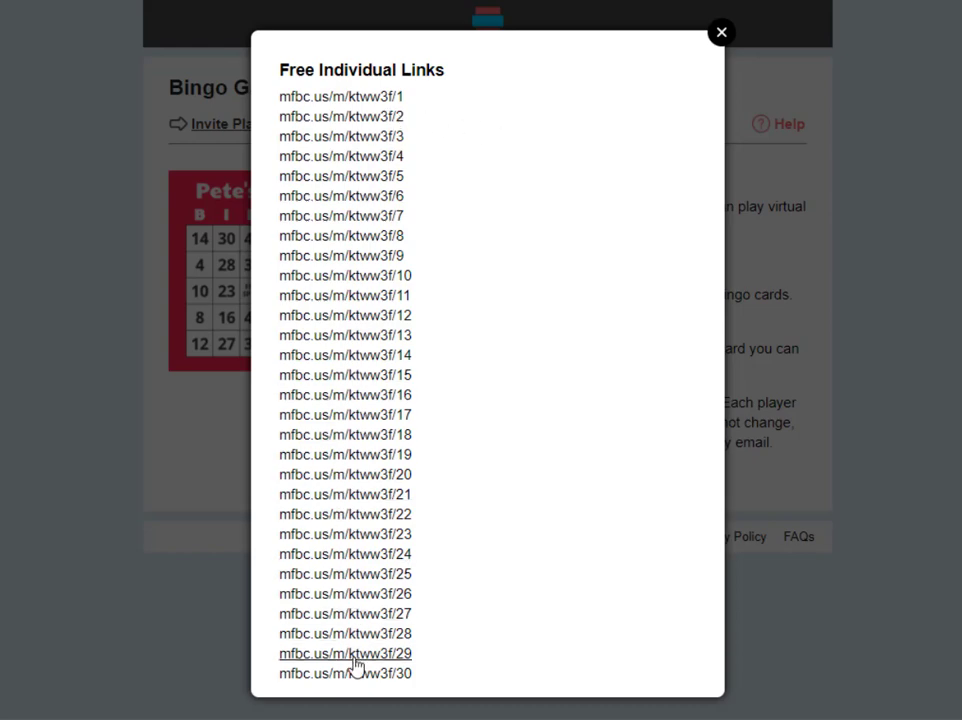
click(378, 101)
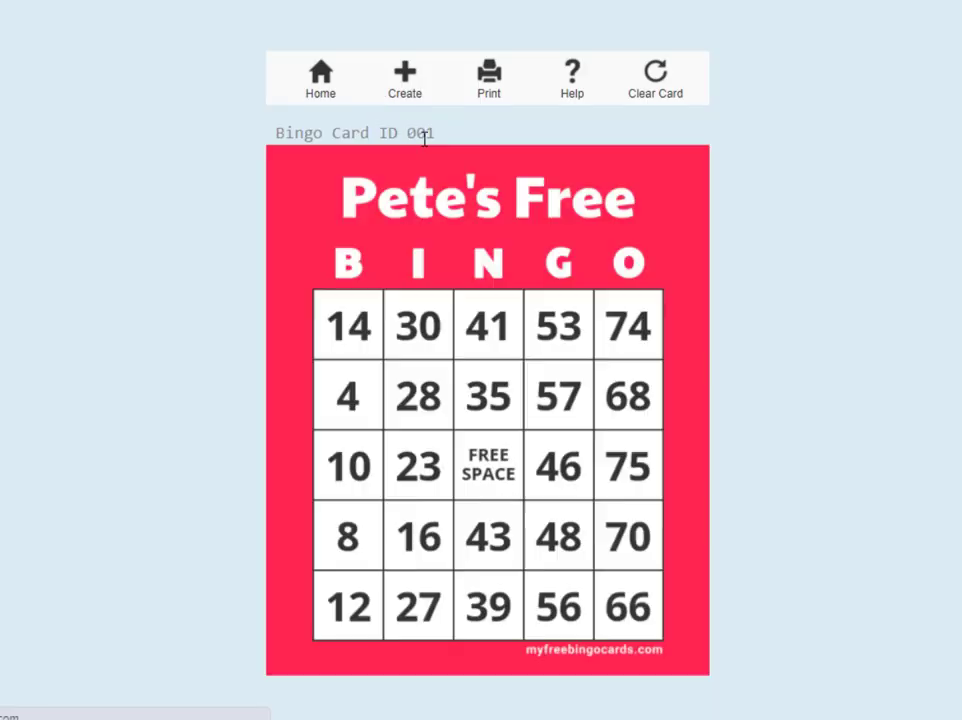
key(ctrl+w)
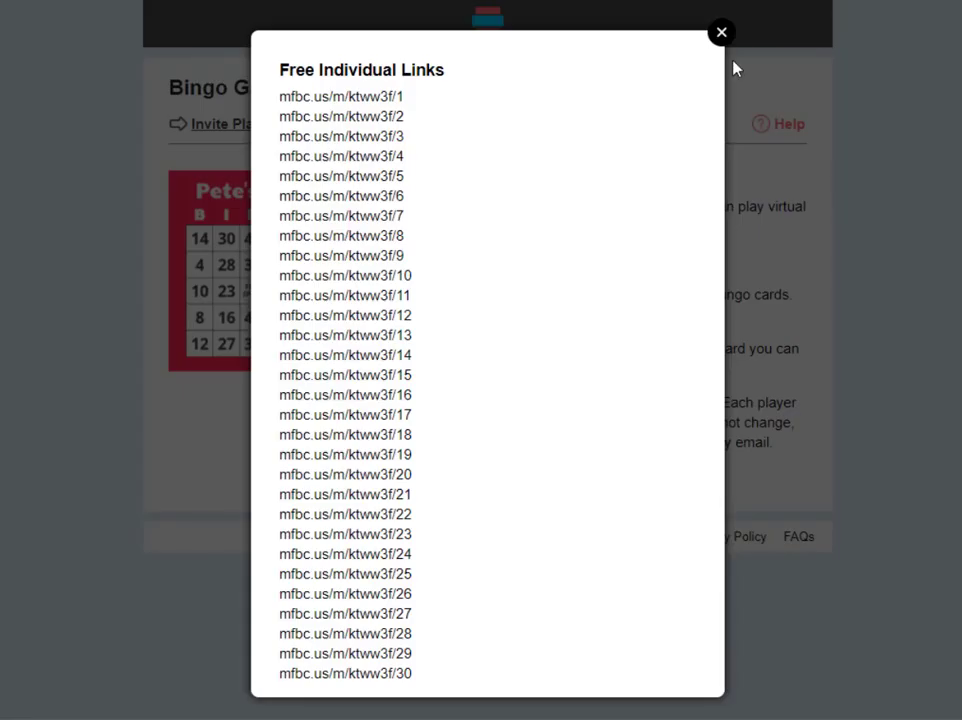
click(721, 34)
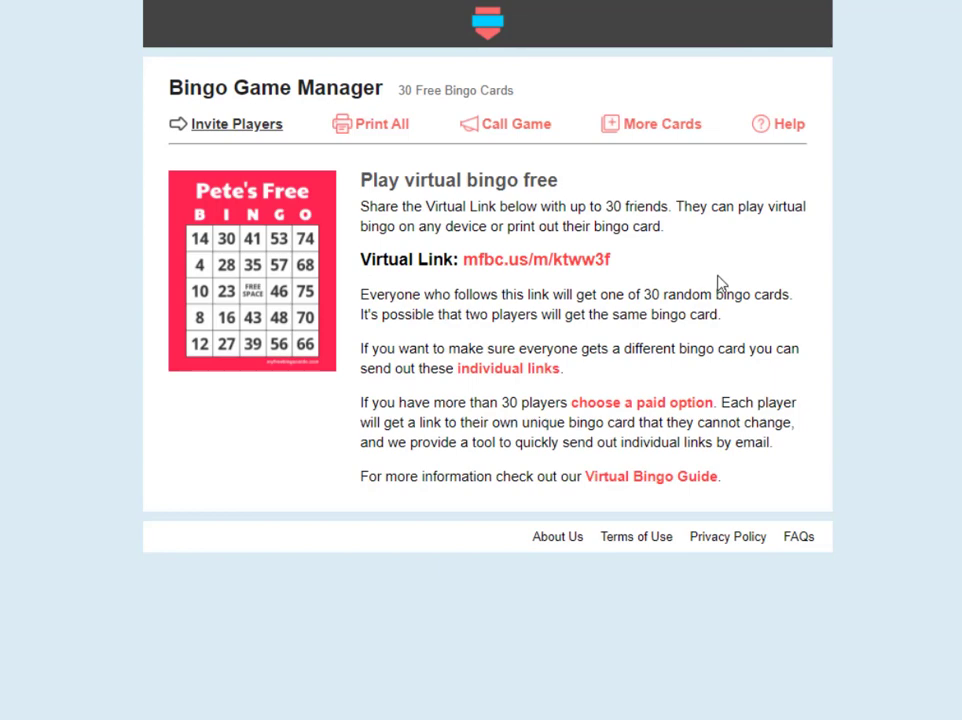